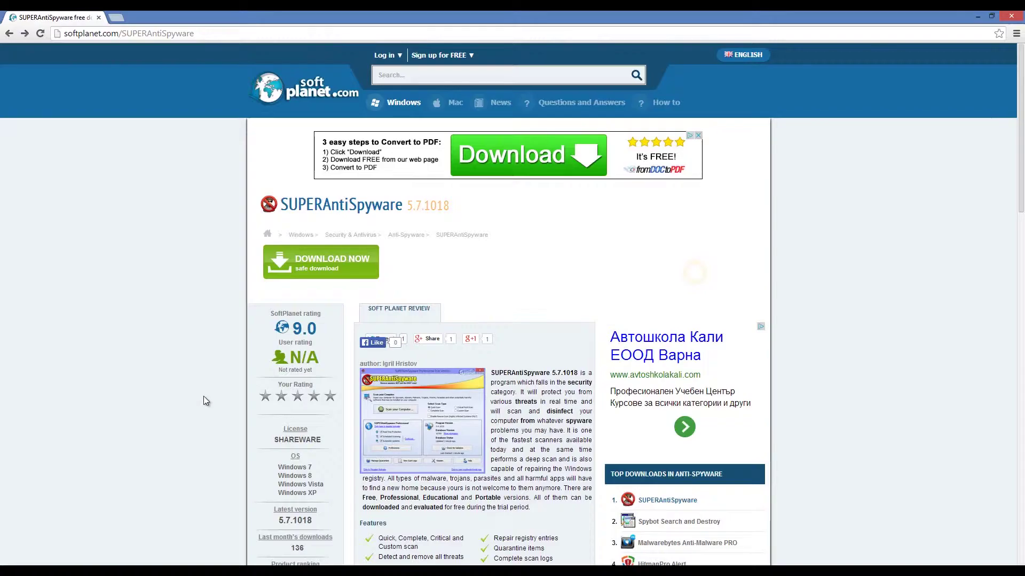
scroll(187, 374, "down", 3)
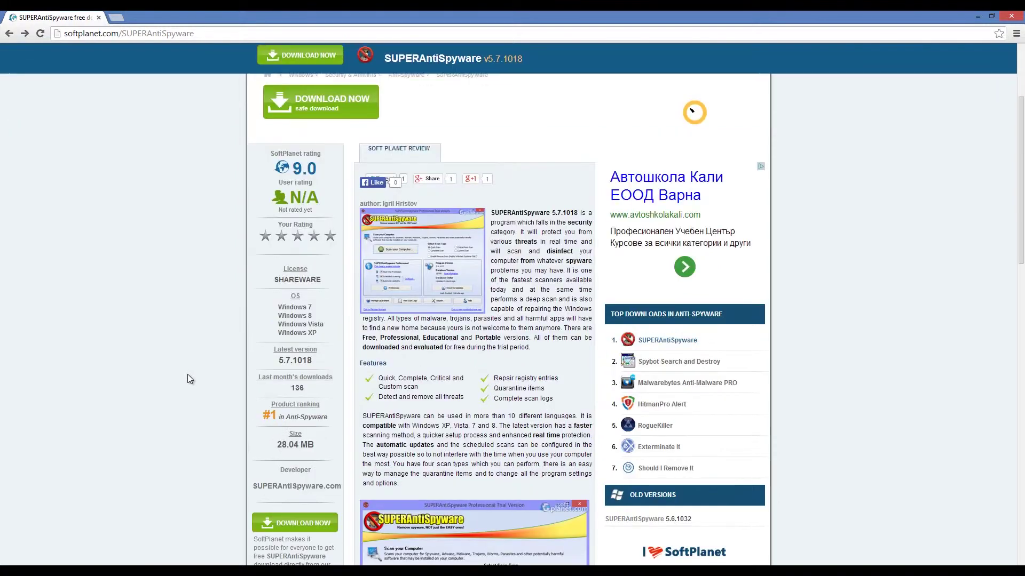
scroll(187, 375, "down", 1)
scroll(188, 377, "down", 2)
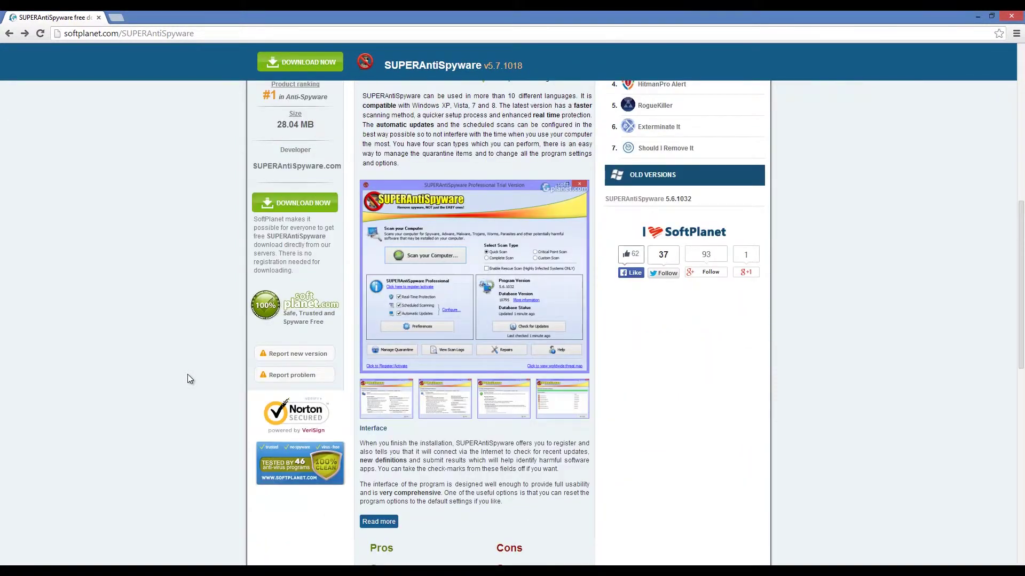
scroll(188, 376, "up", 1)
scroll(187, 376, "up", 2)
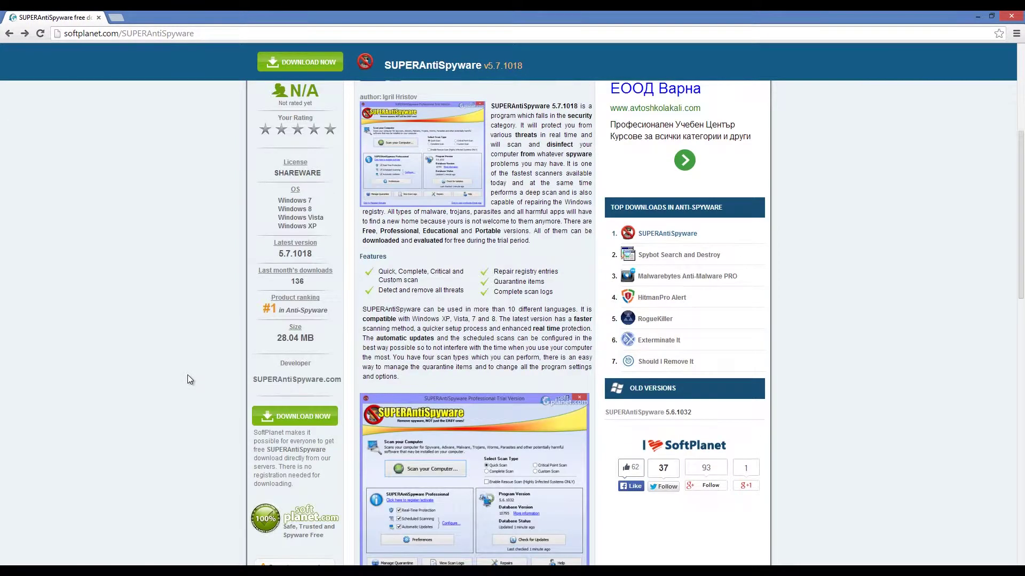
scroll(188, 376, "up", 1)
scroll(188, 376, "up", 2)
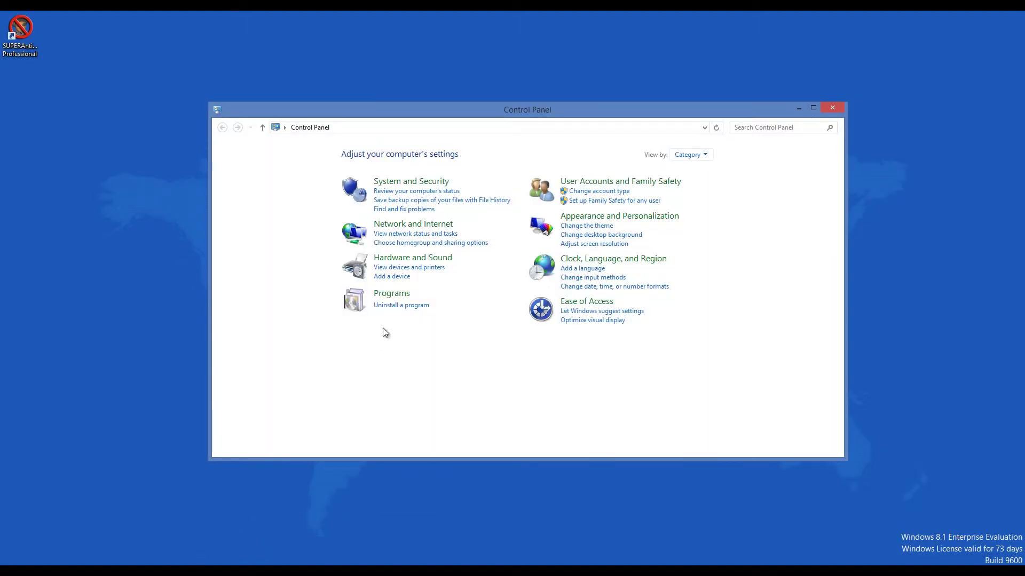
Locate SUPERAntiSpyware in the Programs and Features list of installed programs
left_click(394, 306)
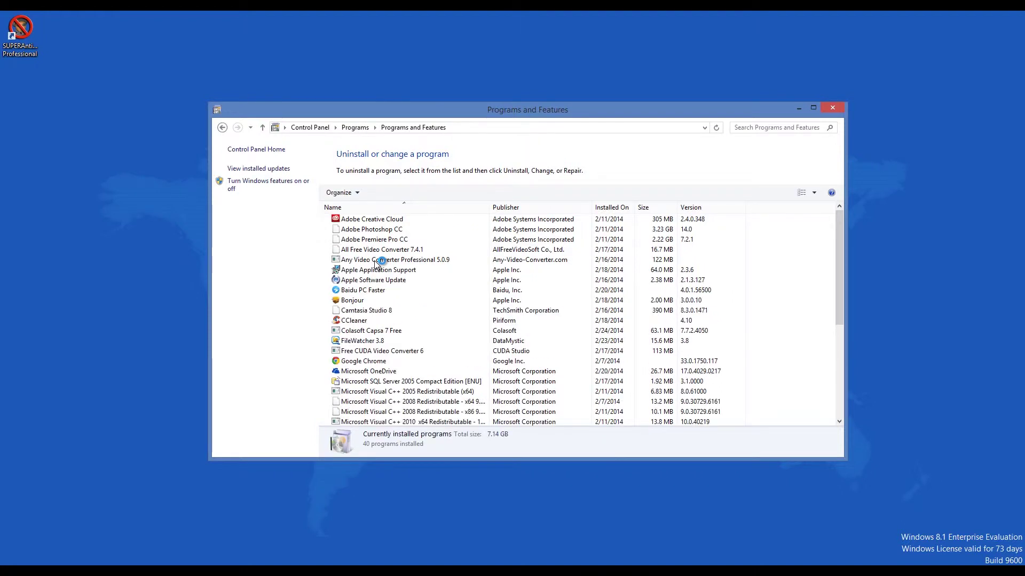
left_click(378, 261)
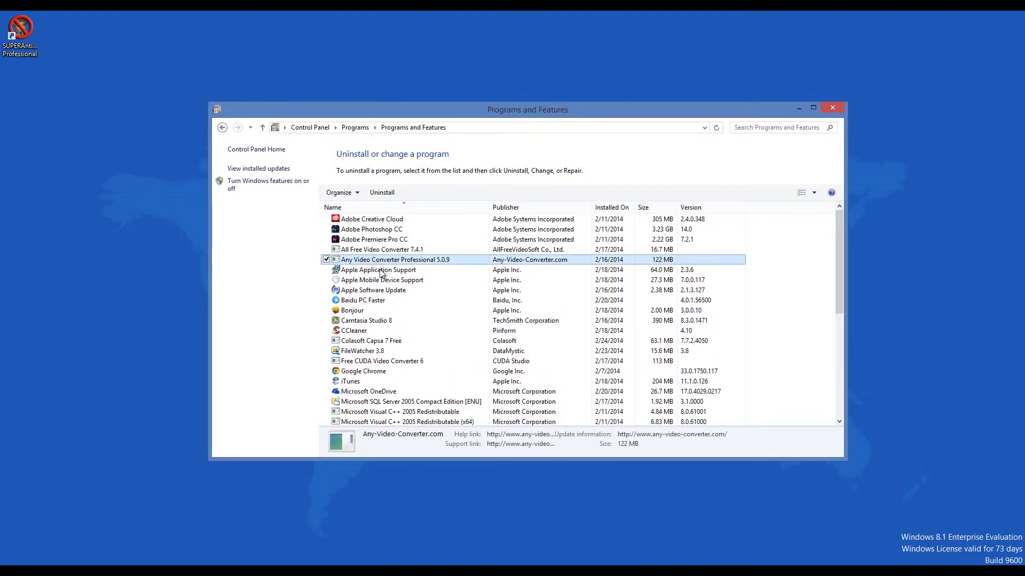
key("s")
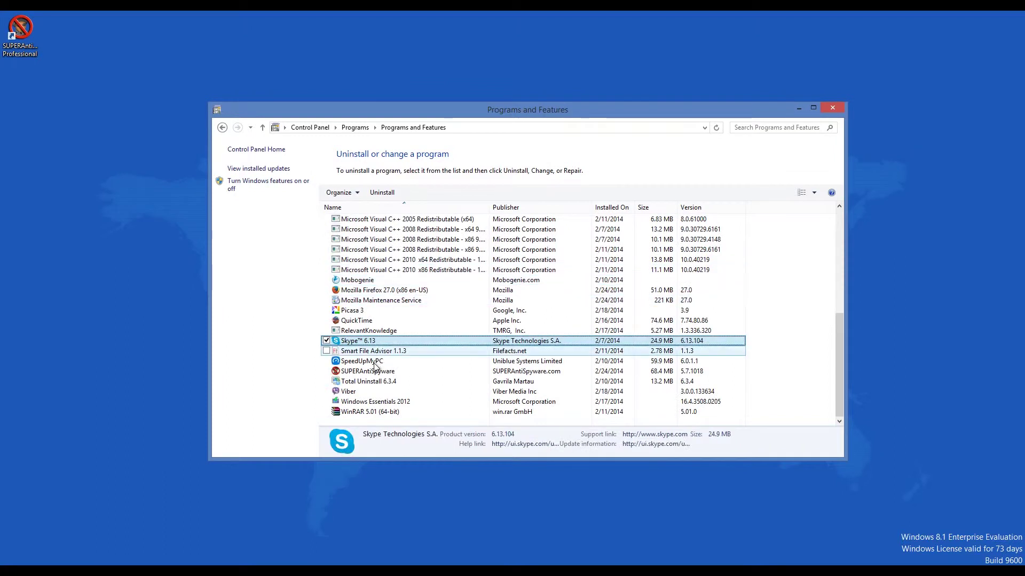
left_click(370, 371)
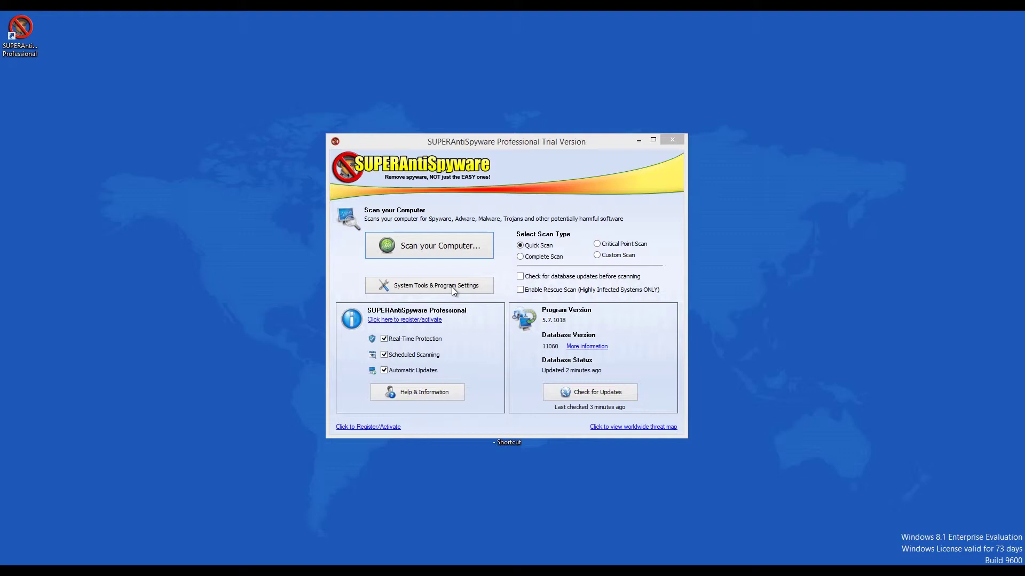
Reach Preferences via System Tools, peek at the Language list, then view Real-Time Protection settings
left_click(432, 288)
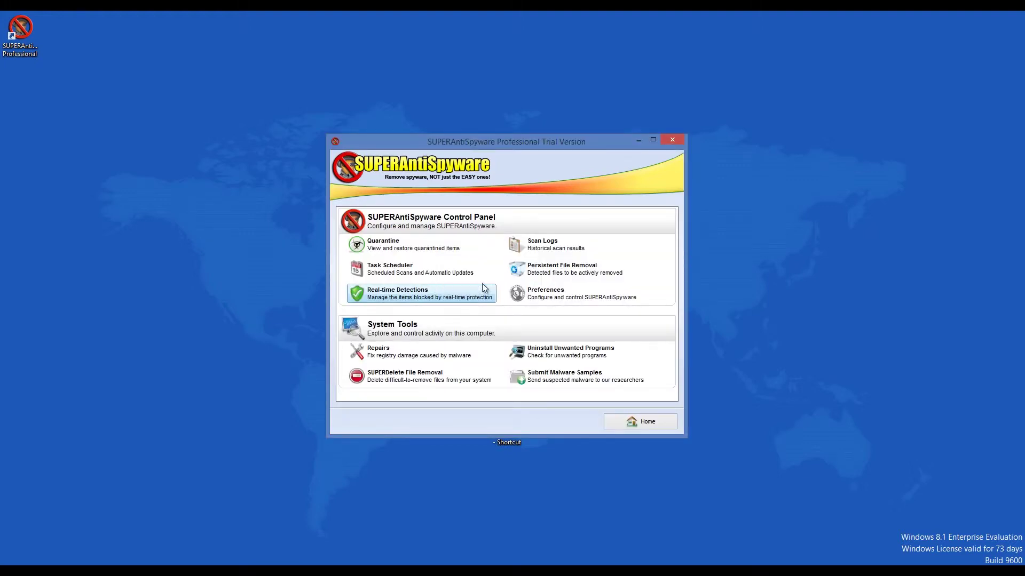
left_click(536, 296)
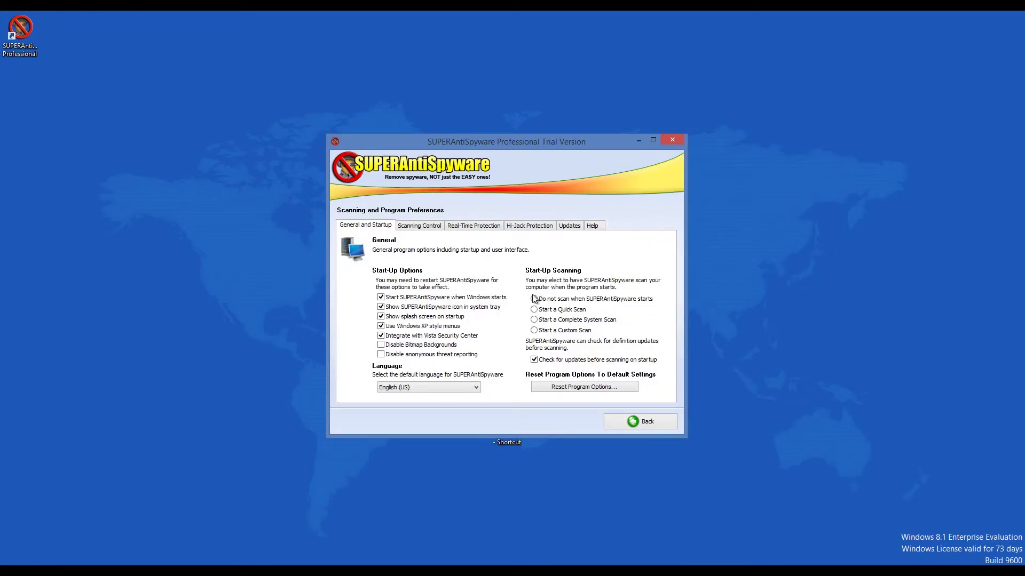
left_click(460, 387)
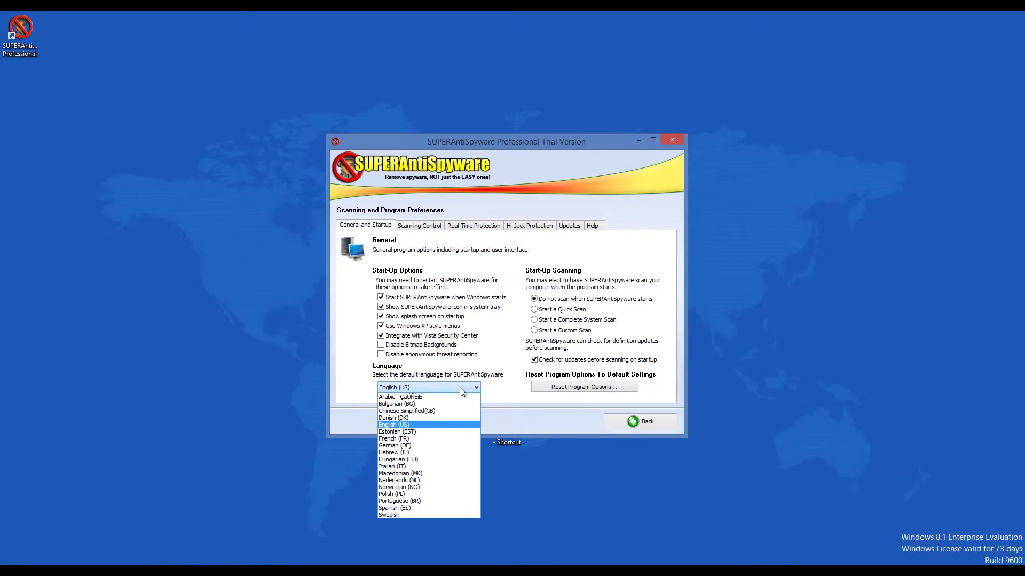
left_click(459, 387)
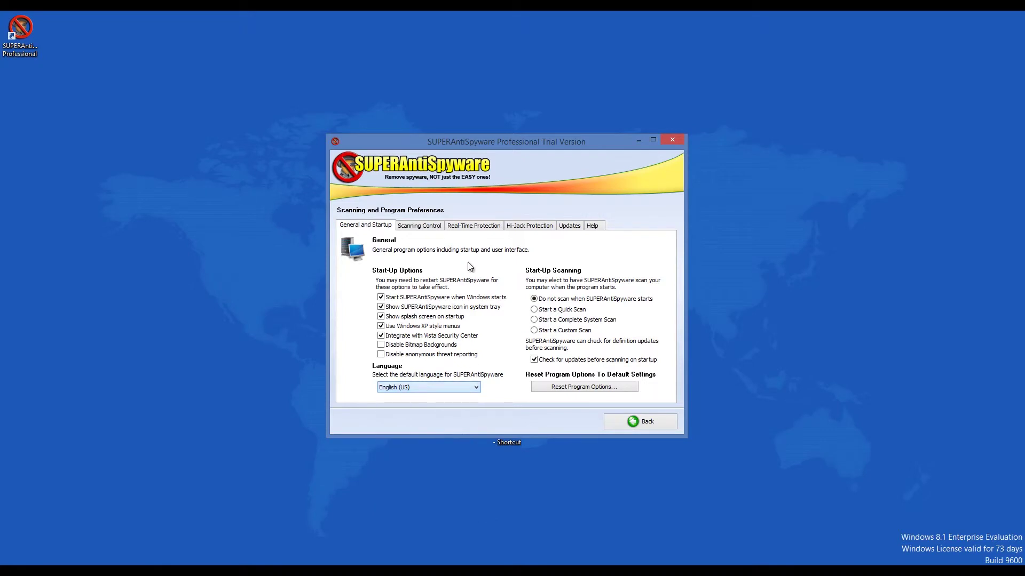
left_click(476, 227)
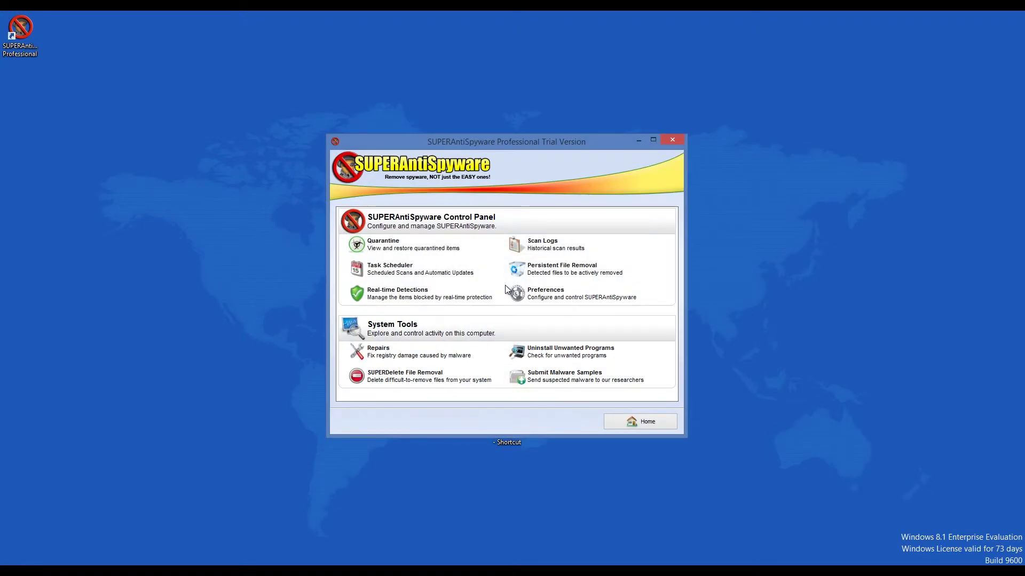
Switch the interface language back to English (US) in Preferences
left_click(533, 294)
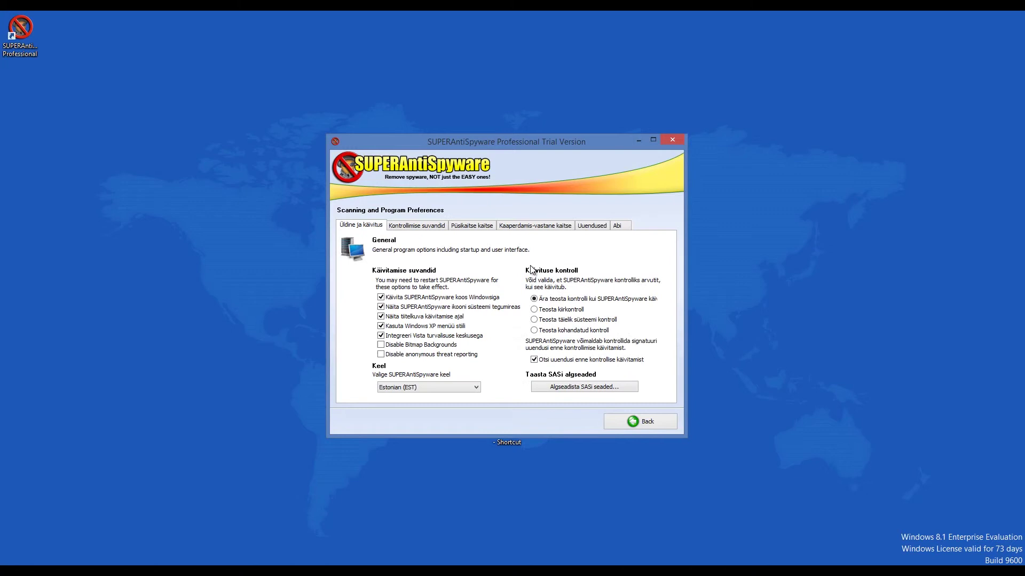
left_click(442, 389)
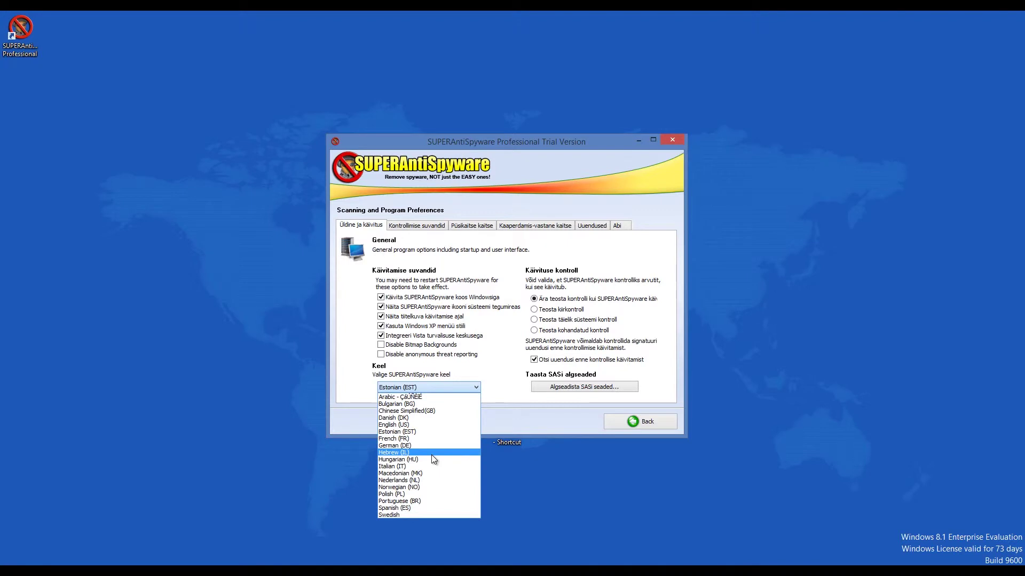
left_click(435, 425)
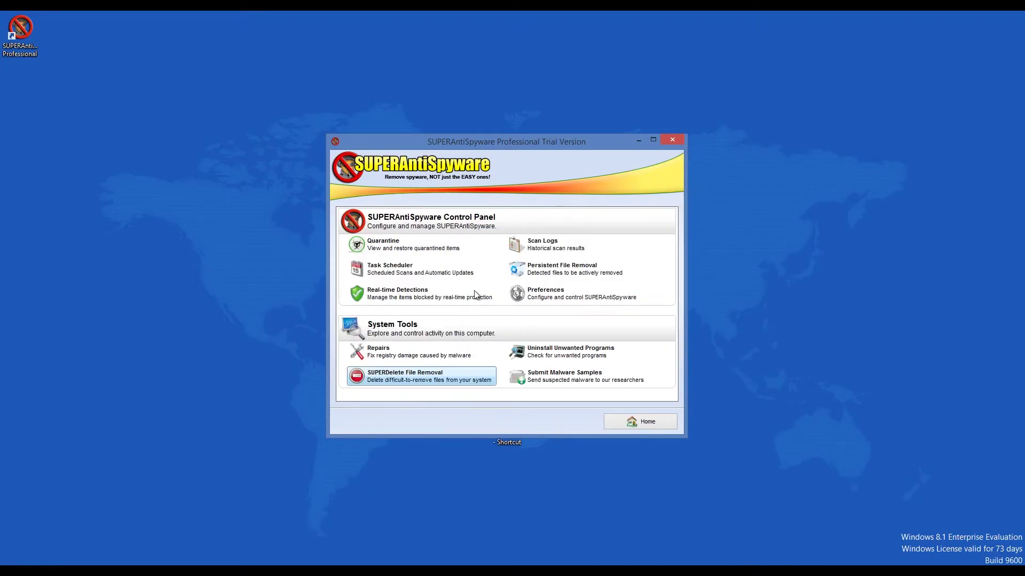
left_click(539, 296)
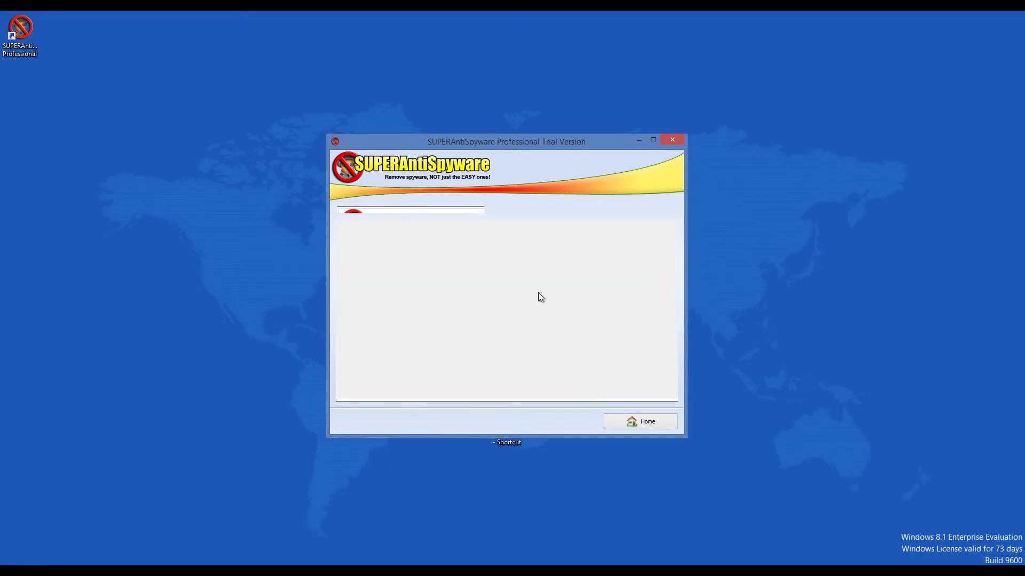
Review the Hi-Jack Protection, Updates, Real-Time, Scanning Control and General tabs, then go Back
left_click(529, 227)
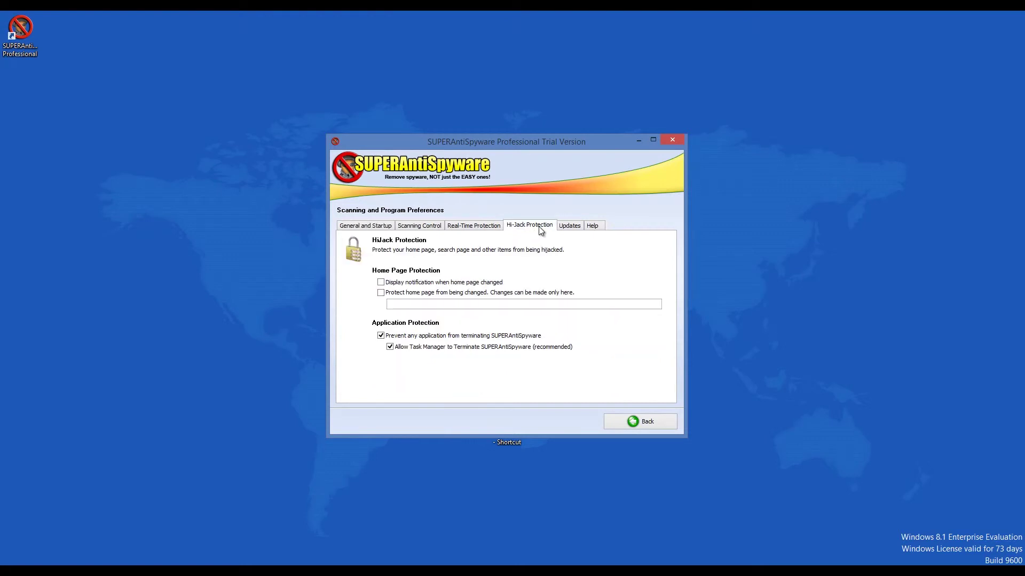
left_click(566, 229)
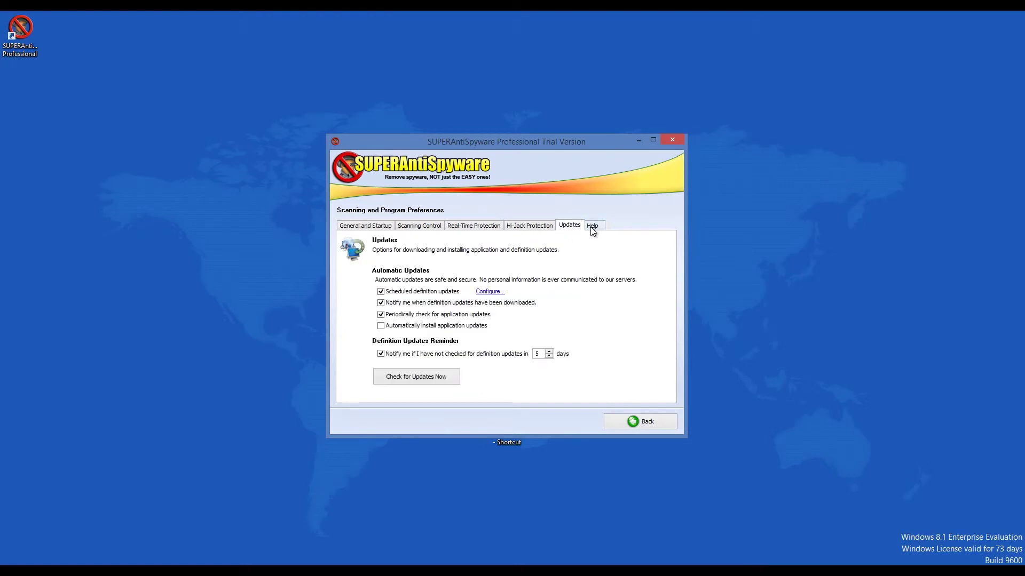
left_click(472, 228)
left_click(422, 228)
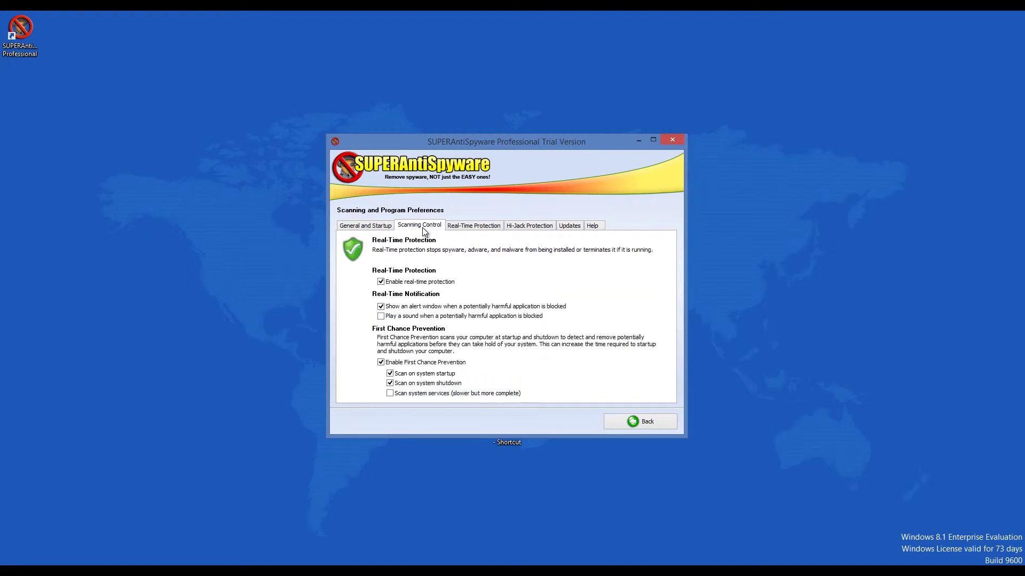
left_click(367, 228)
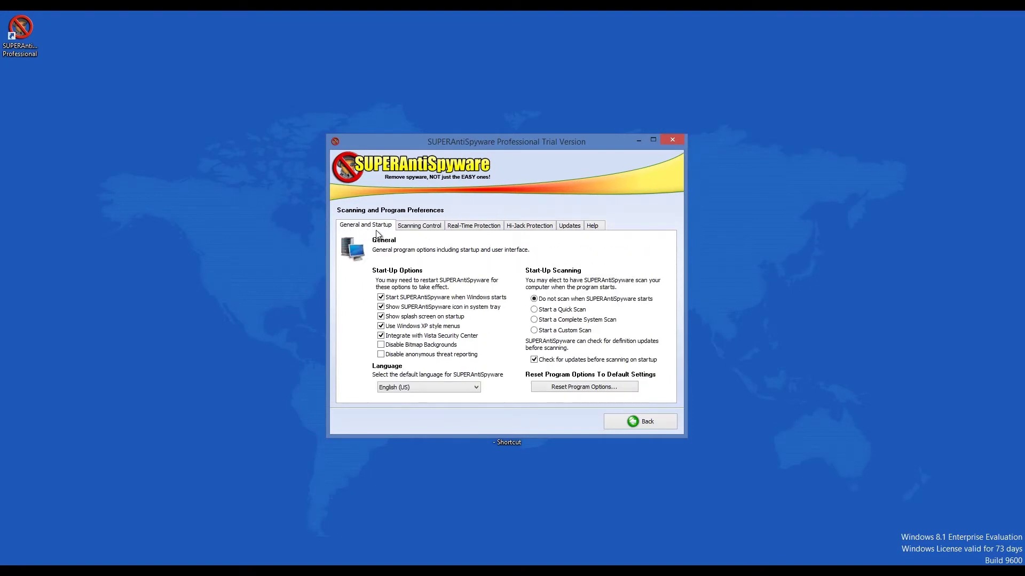
left_click(632, 423)
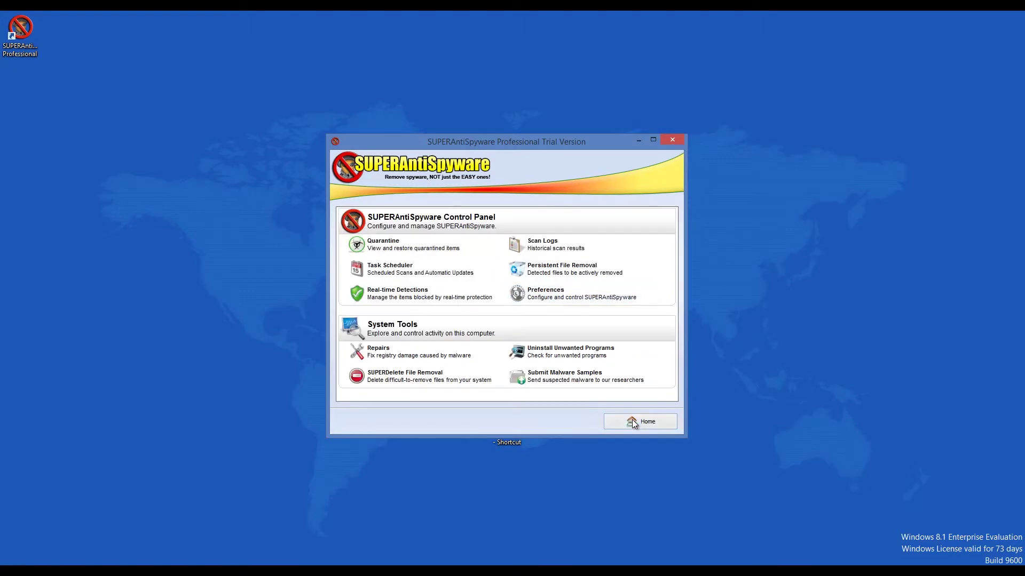
Revisit Preferences from the main screen via System Tools, then return to the main scan screen
left_click(633, 421)
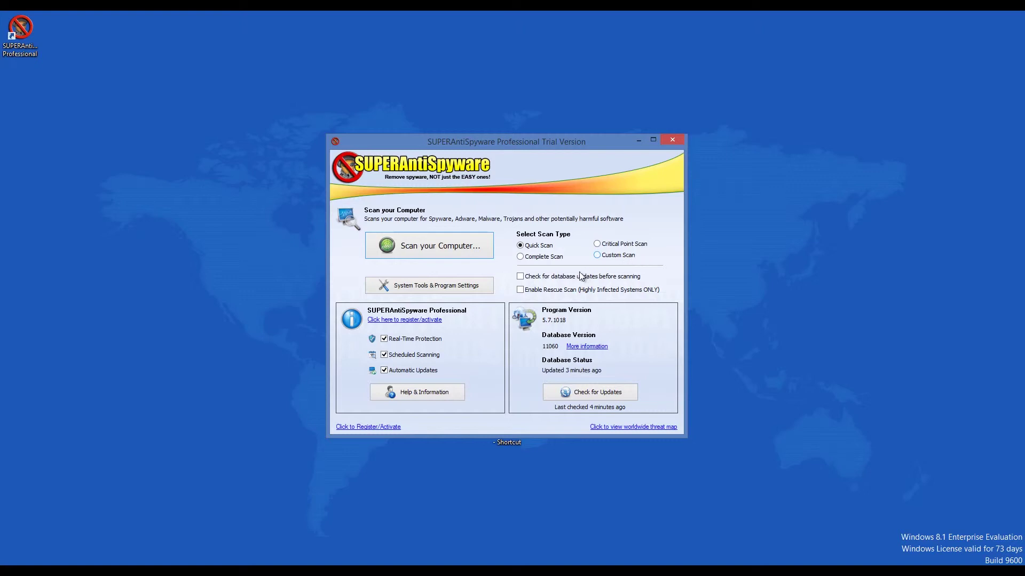
left_click(454, 292)
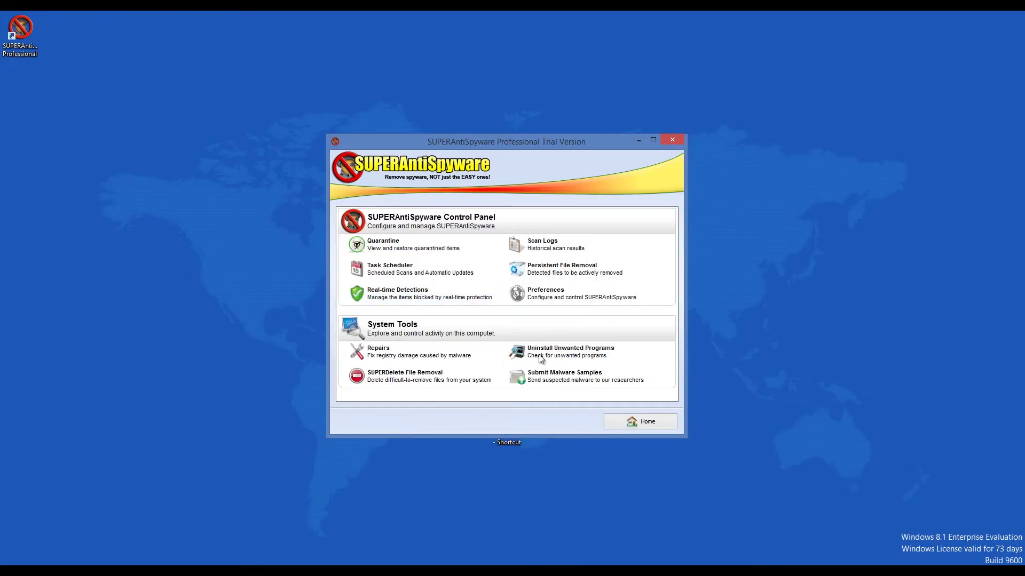
left_click(559, 296)
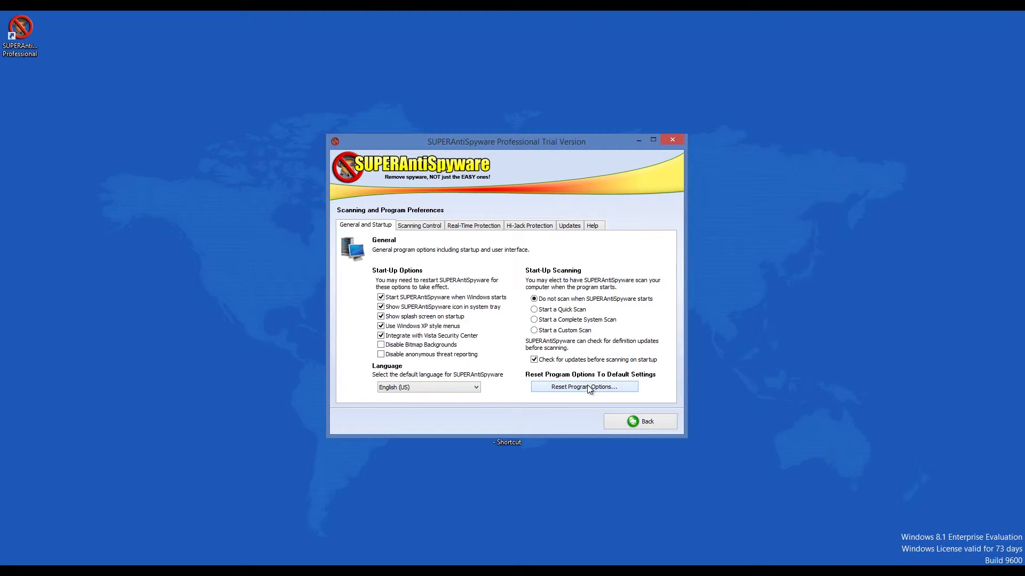
left_click(631, 423)
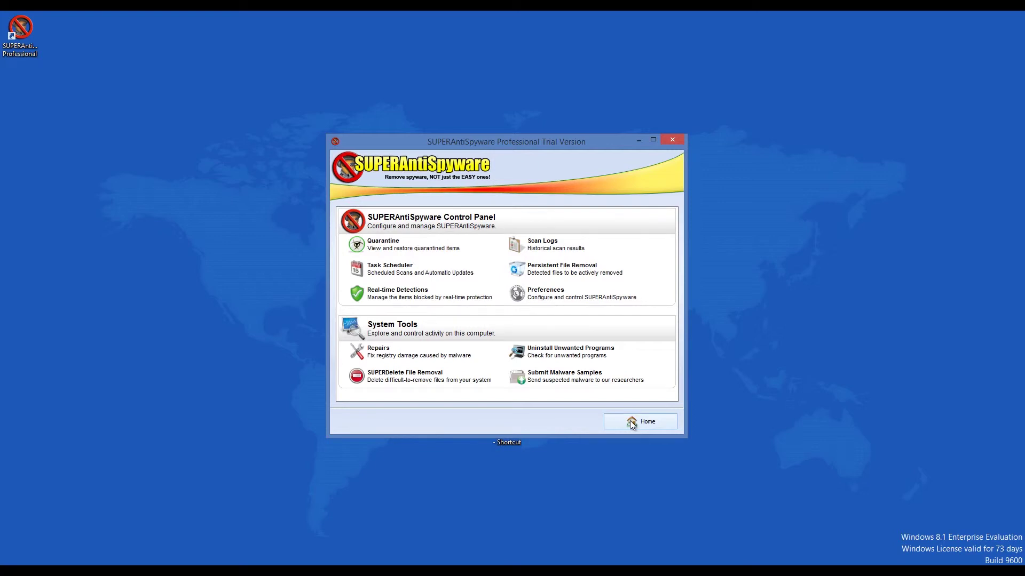
left_click(632, 423)
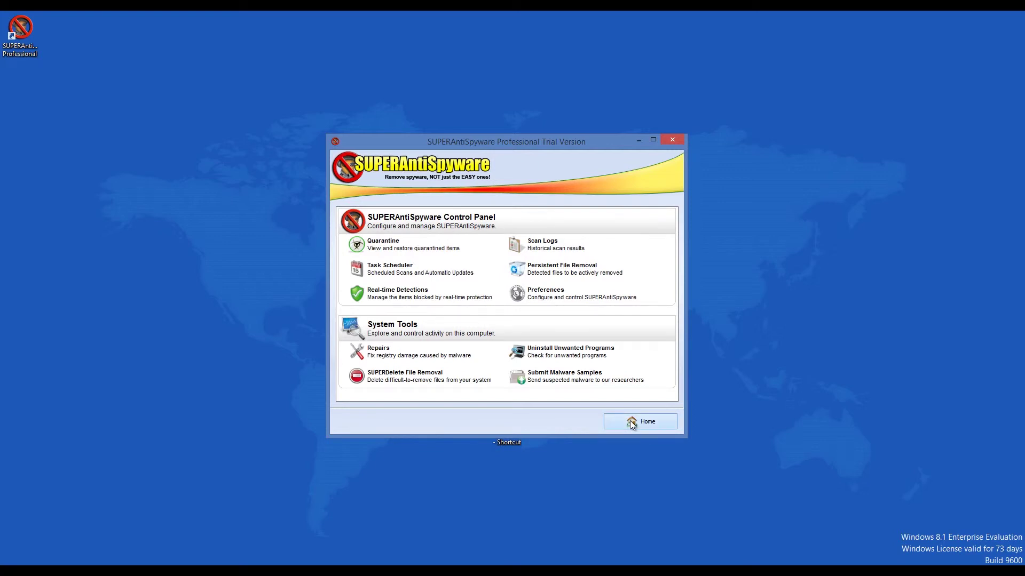
Start a Quick Scan, stop it early and confirm to view the no-threats result
left_click(468, 252)
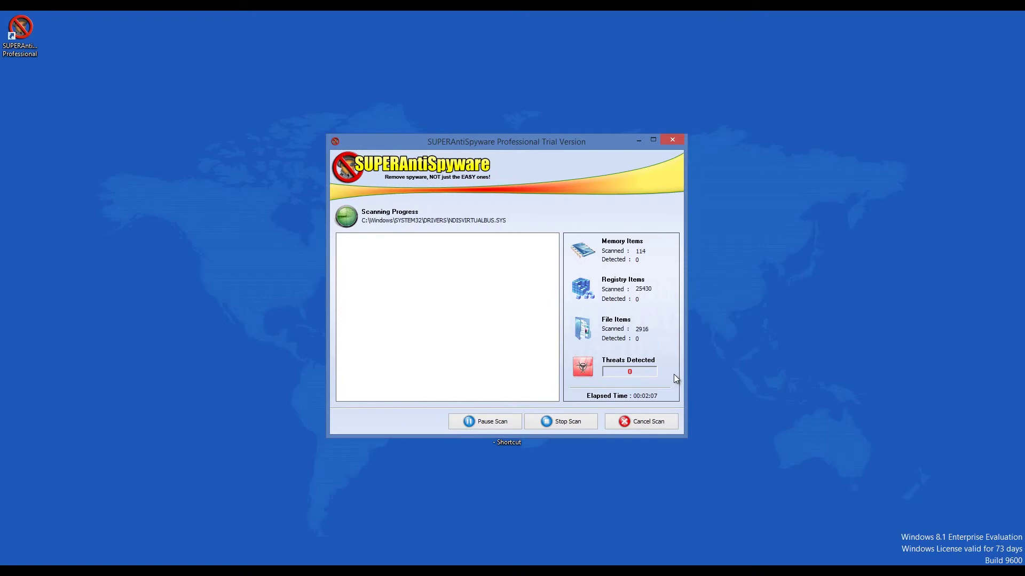
left_click(562, 422)
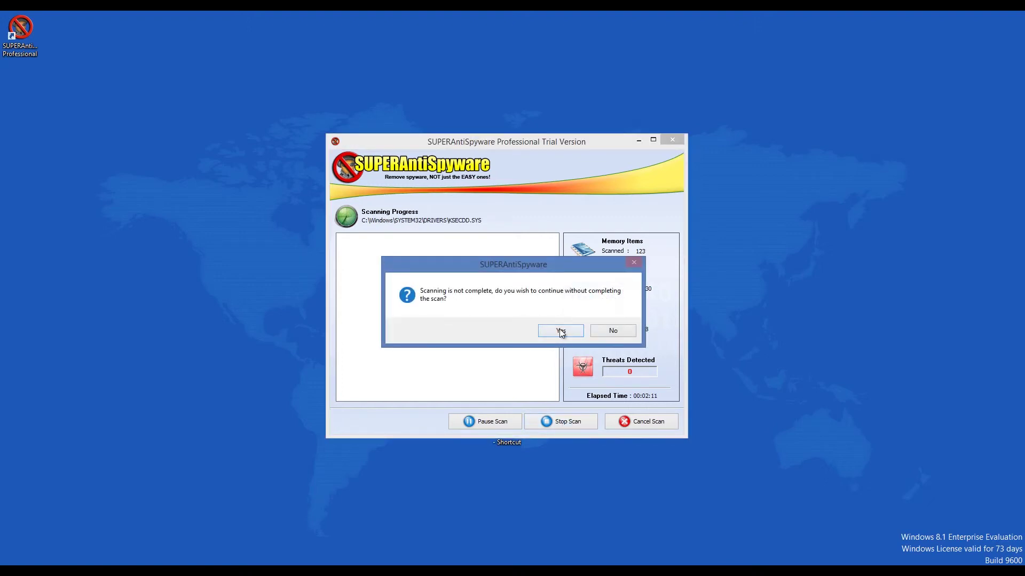
left_click(562, 332)
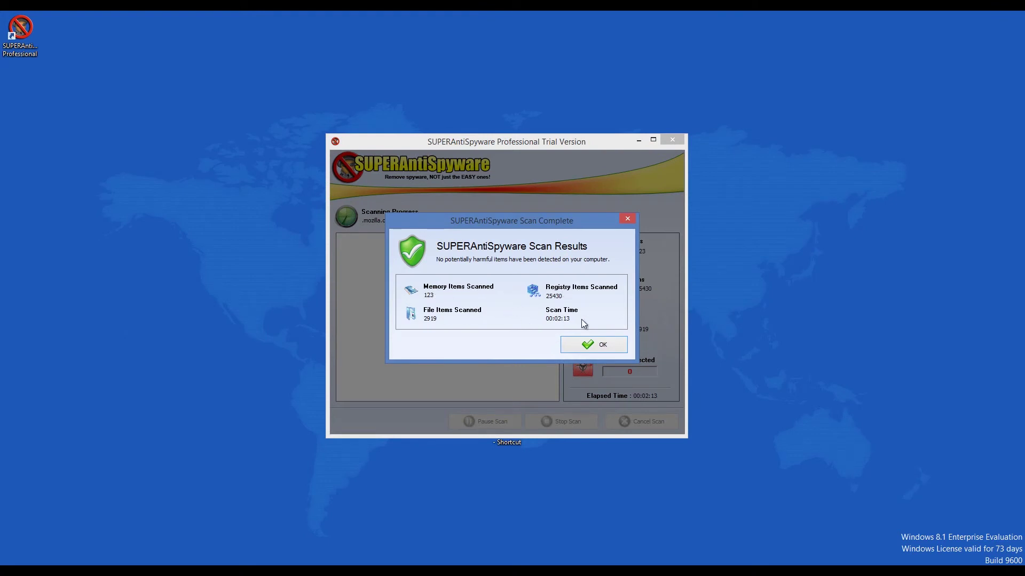
Dismiss the scan results report, returning to the SoftPlanet review in Chrome
left_click(605, 347)
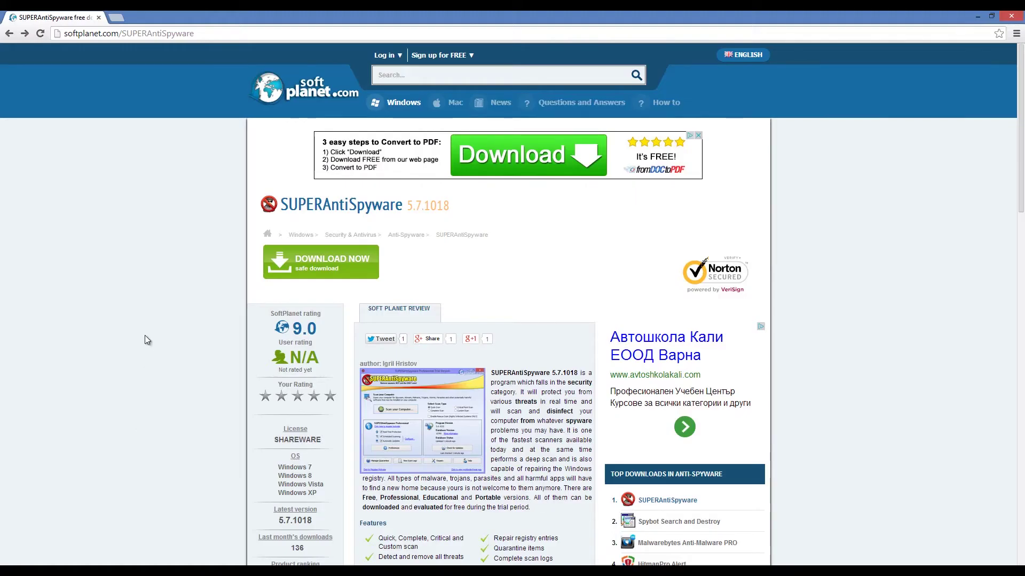
scroll(163, 317, "down", 3)
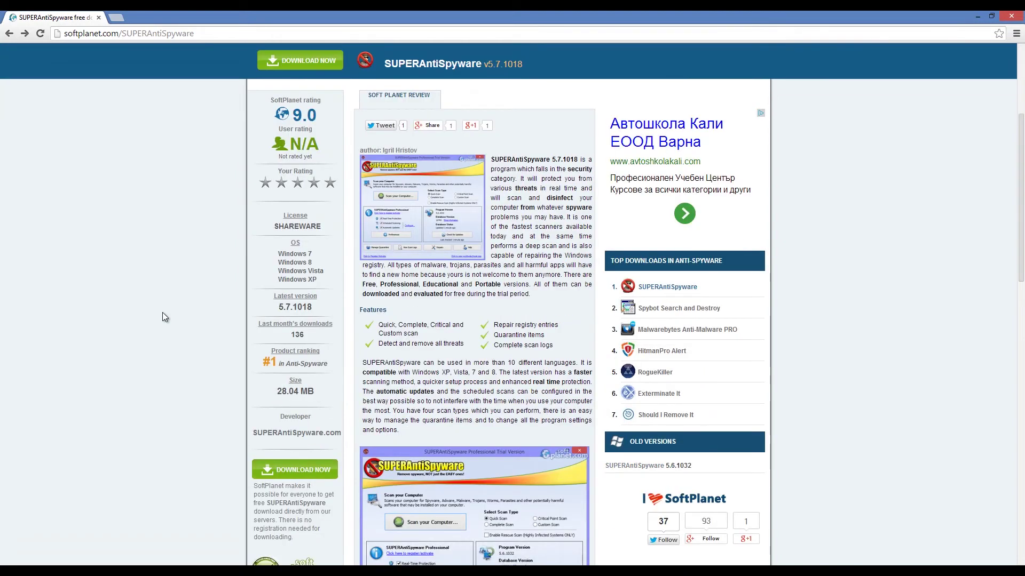
scroll(162, 312, "down", 3)
scroll(162, 312, "down", 3)
scroll(163, 312, "down", 1)
scroll(163, 312, "up", 3)
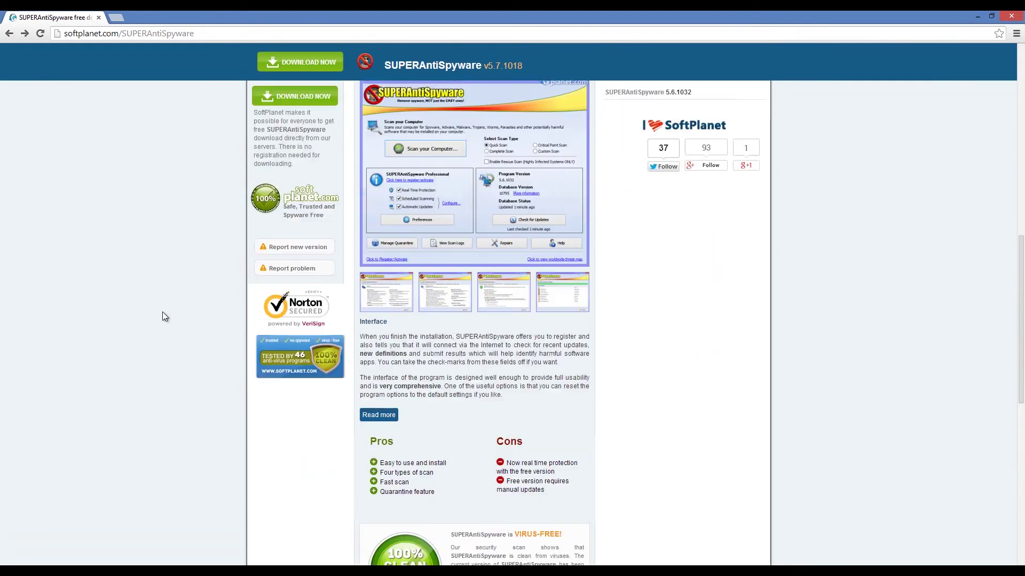
scroll(162, 312, "up", 3)
scroll(162, 311, "up", 2)
scroll(163, 312, "up", 4)
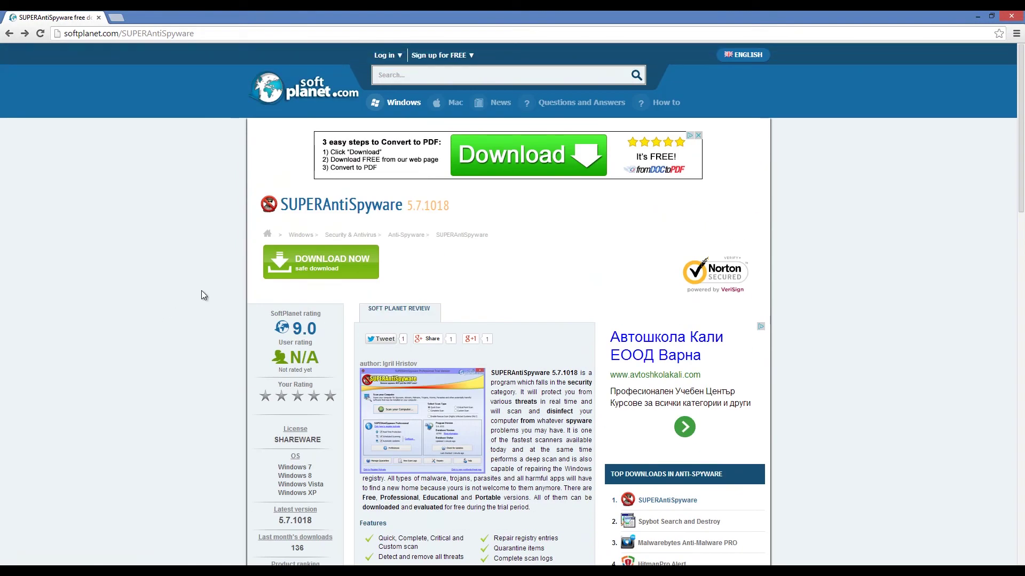